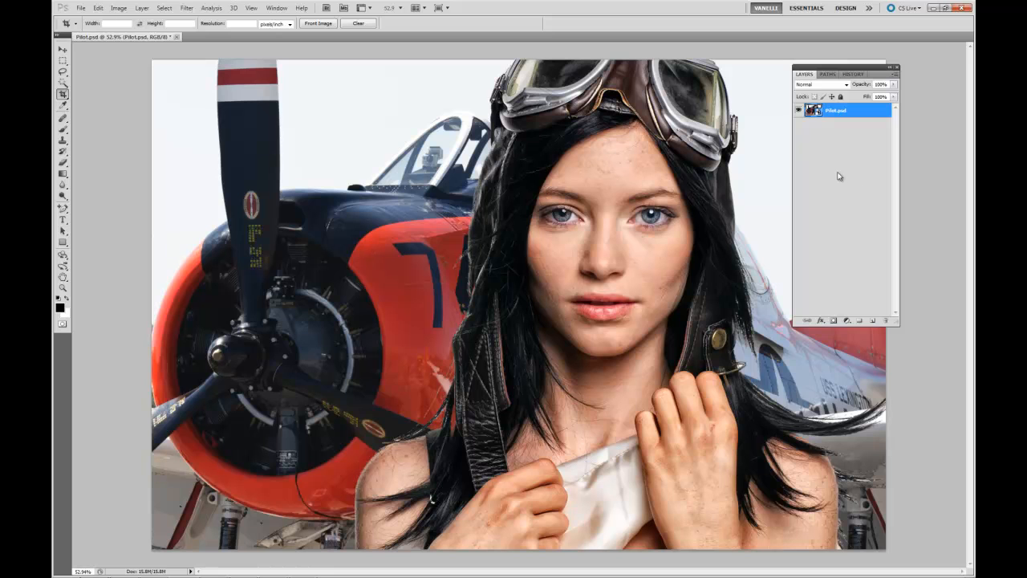
Open the Pilot smart object's contents, toggle the pilot layer's visibility to inspect the airplane behind it, and close without saving
double_click(812, 110)
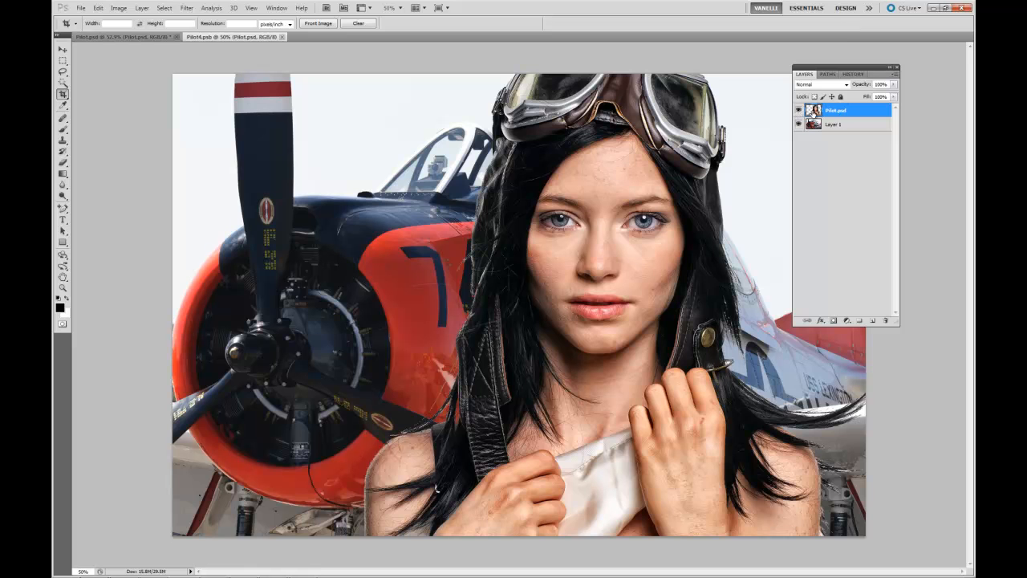
left_click(799, 111)
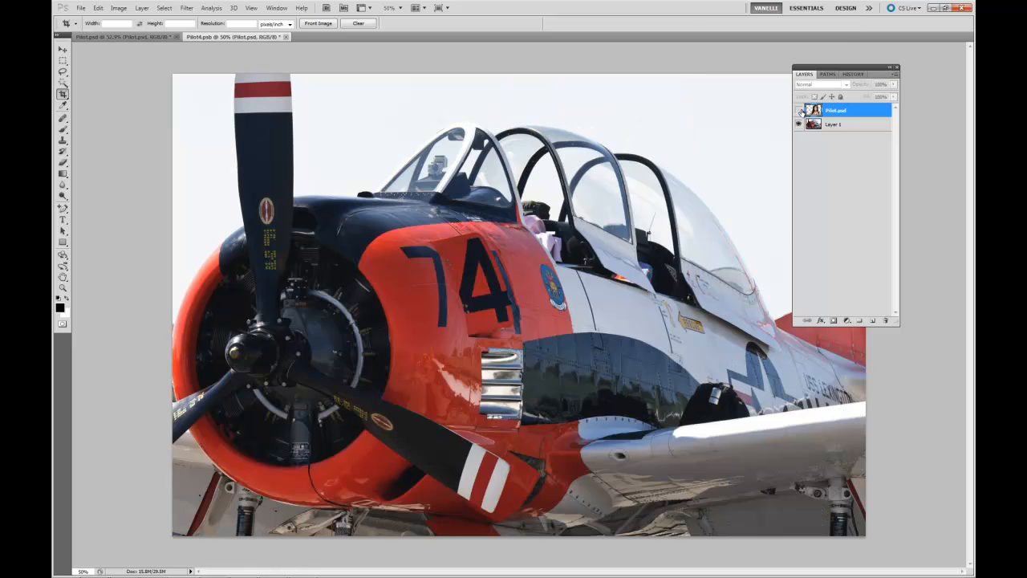
left_click(799, 111)
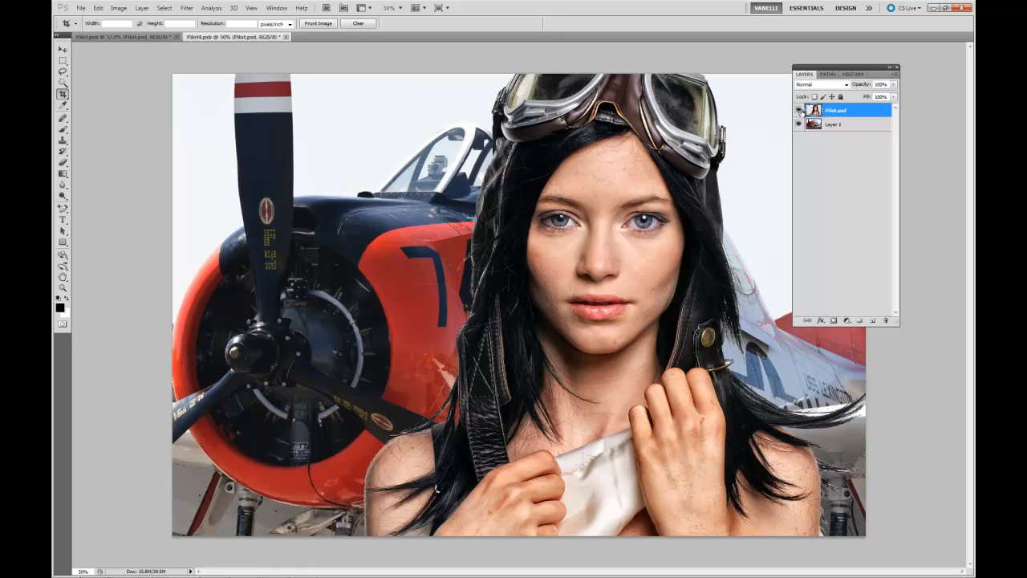
left_click(287, 38)
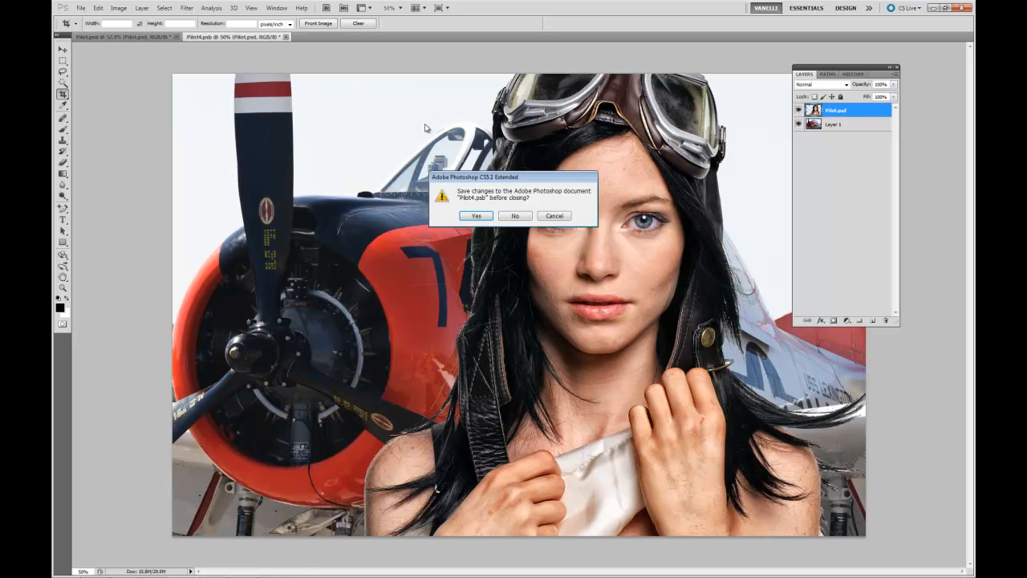
left_click(504, 214)
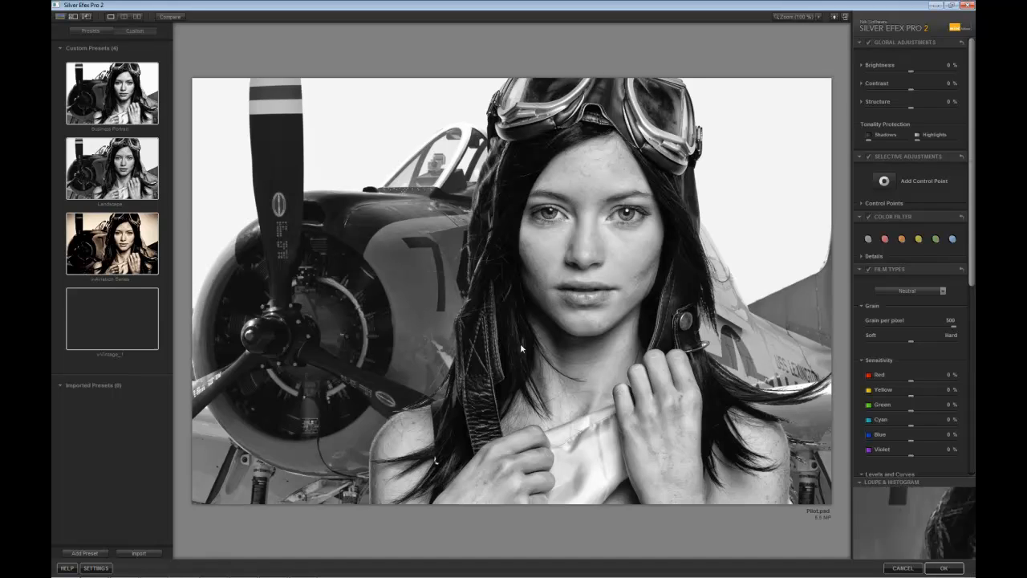
Browse the built-in Silver Efex Pro 2 presets, then return to the custom presets and try the Aviation Series look
left_click(91, 30)
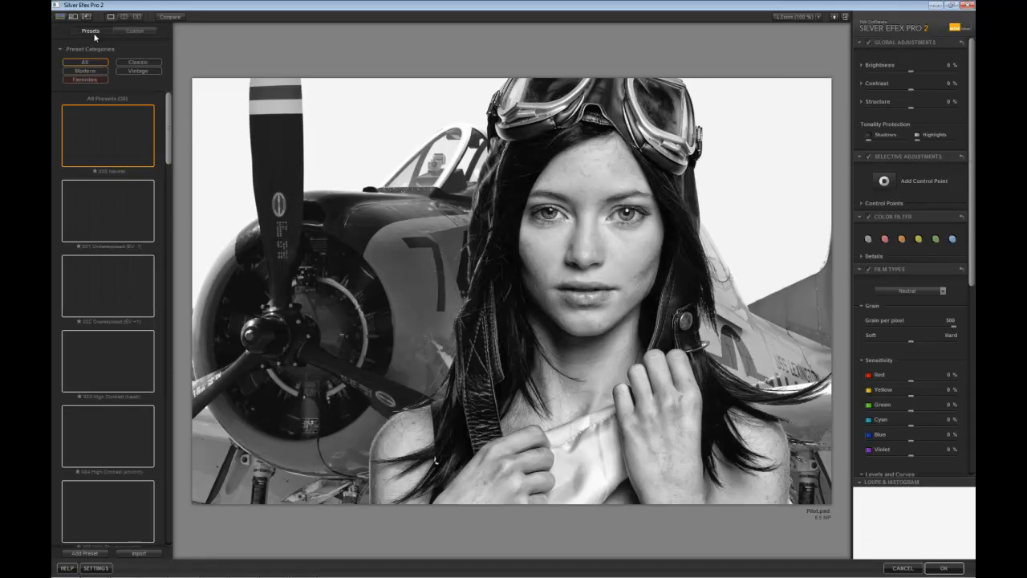
left_click_drag(169, 118, 156, 478)
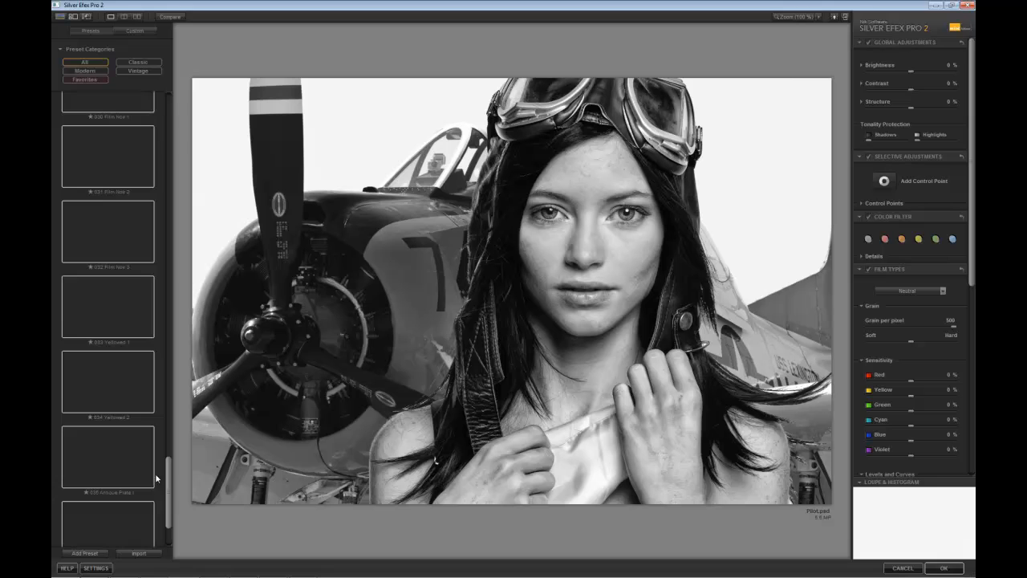
left_click(130, 32)
left_click(119, 231)
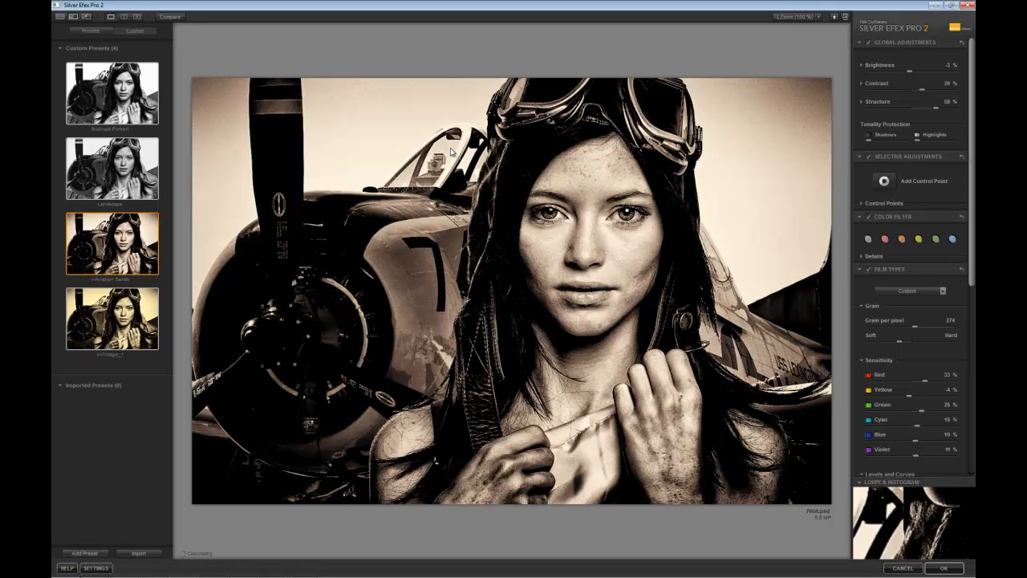
Apply the custom Business Portrait preset, raising structure to about 58% and contrast to about 21%
left_click(112, 93)
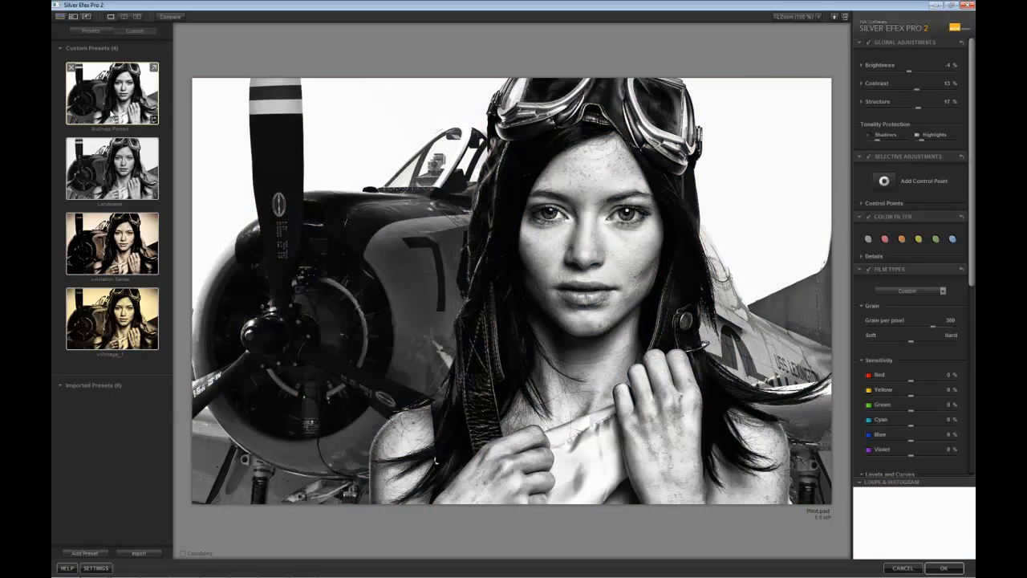
left_click_drag(919, 110, 938, 110)
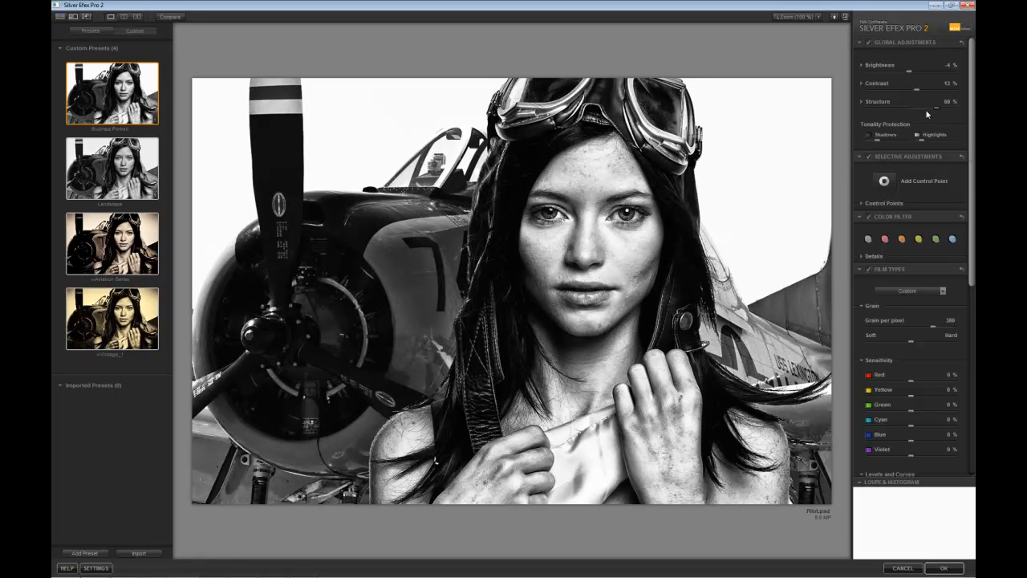
mouse_move(919, 90)
left_mouse_down()
mouse_move(934, 90)
mouse_move(921, 90)
left_mouse_up()
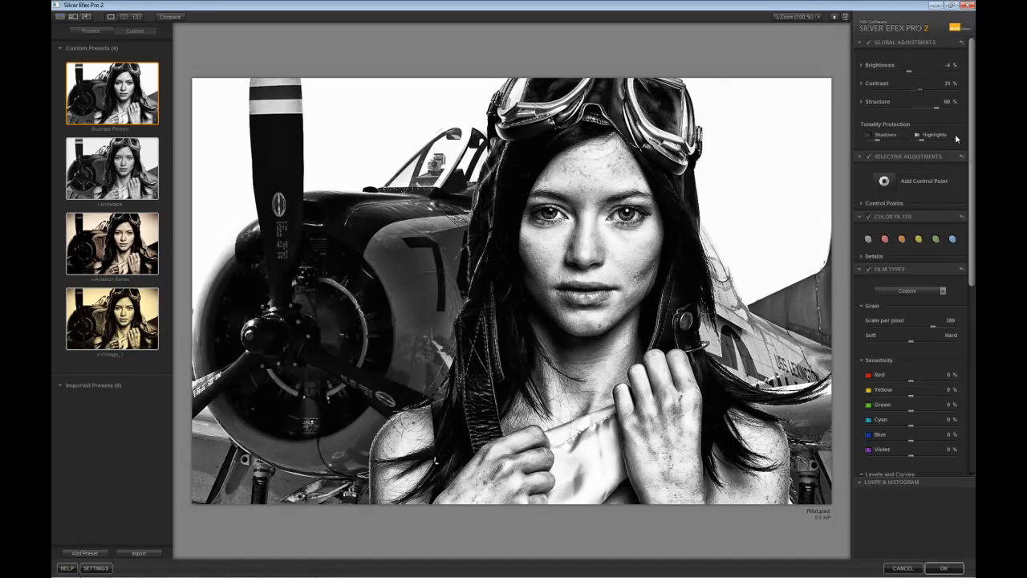
Apply the Kodak Plus-X 125PX Pro film type with grain per pixel at about 248 and red sensitivity at 27%
scroll(961, 156, "down", 2)
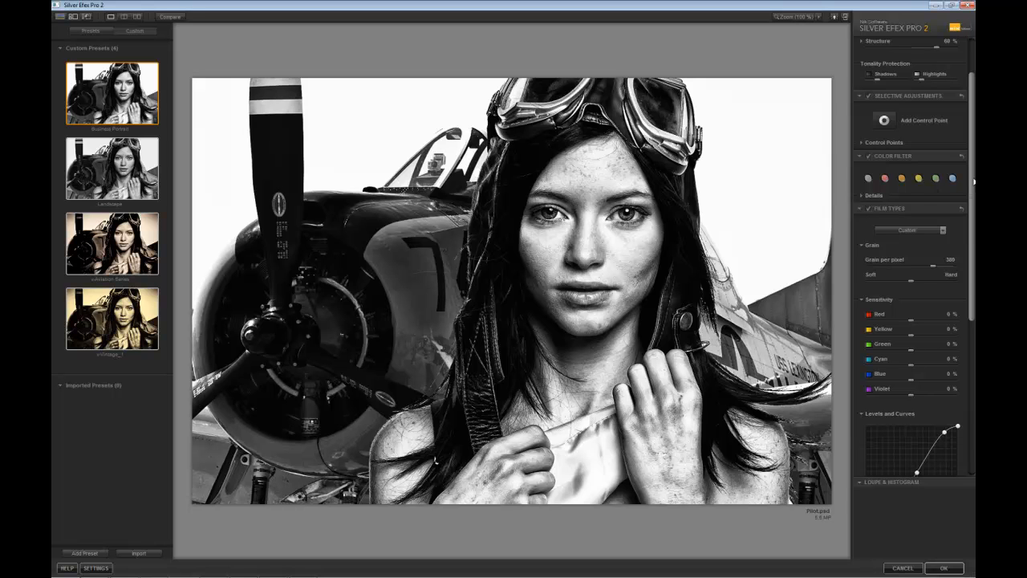
scroll(973, 181, "down", 1)
left_click(943, 212)
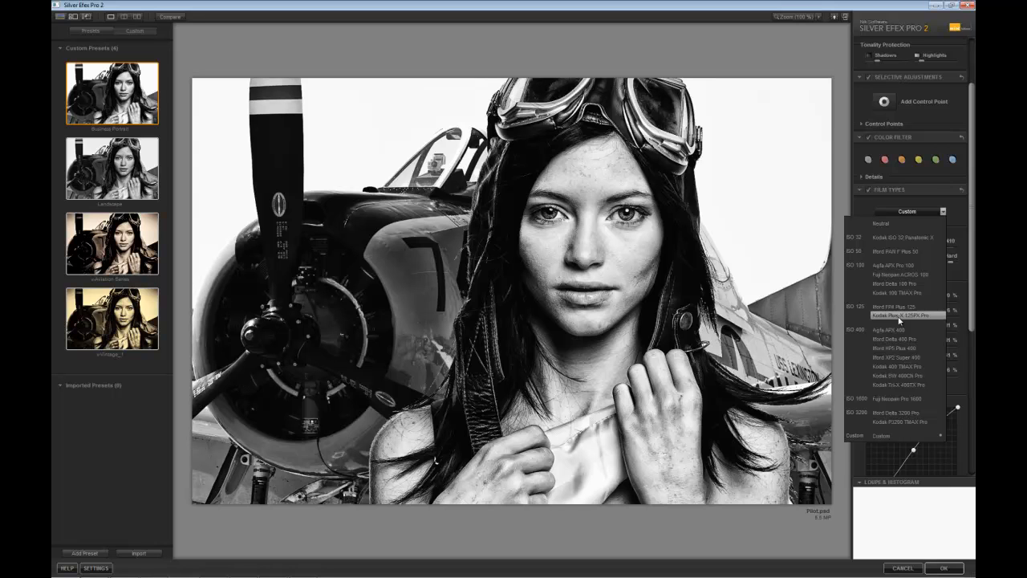
left_click(900, 315)
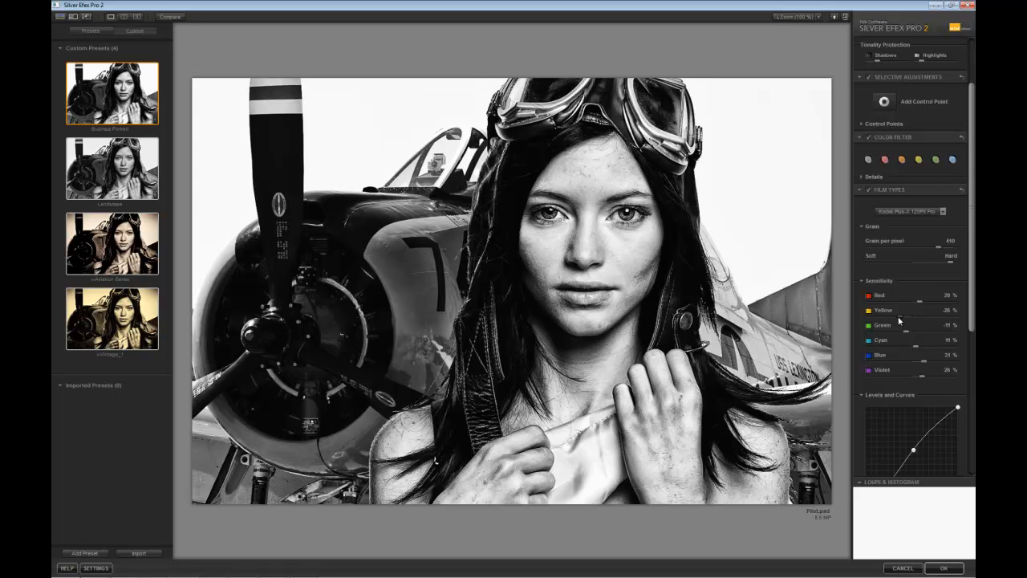
mouse_move(937, 247)
left_mouse_down()
mouse_move(877, 251)
mouse_move(950, 248)
mouse_move(925, 247)
left_mouse_up()
left_click_drag(971, 265, 971, 325)
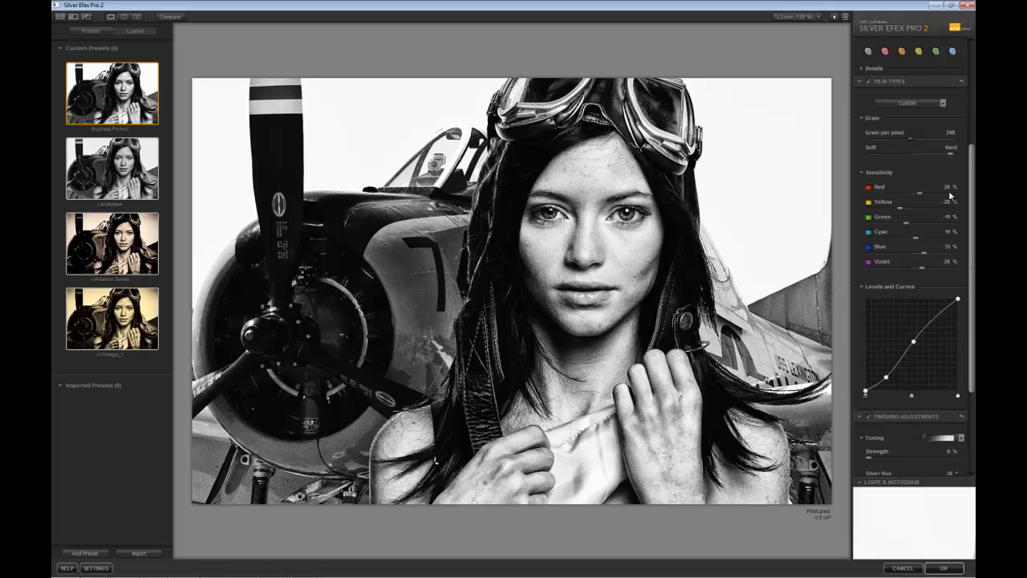
left_click_drag(918, 191, 971, 340)
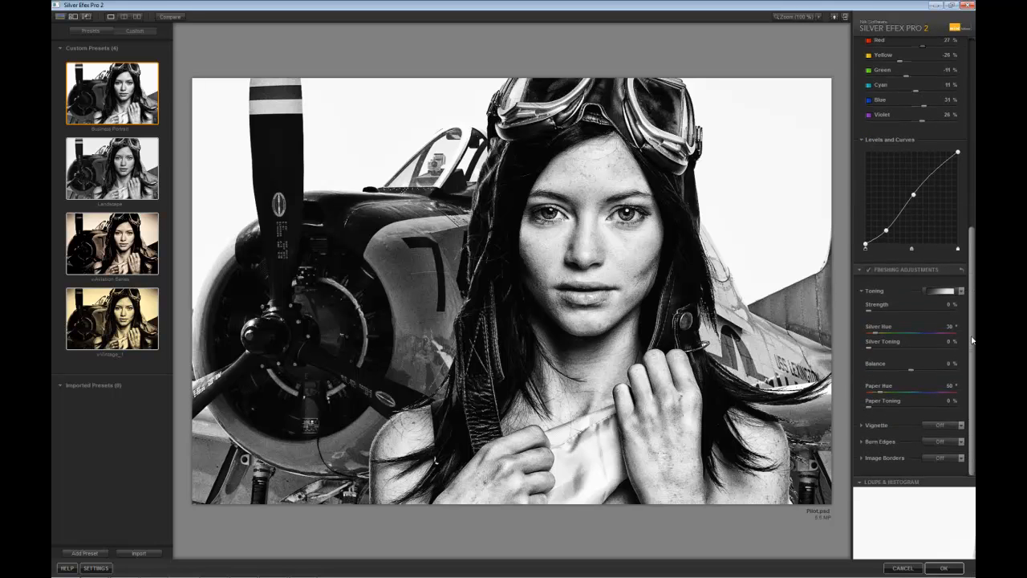
Tone the image with Sepia preset 21, setting silver hue to 32° and silver toning to 97%
left_click(961, 290)
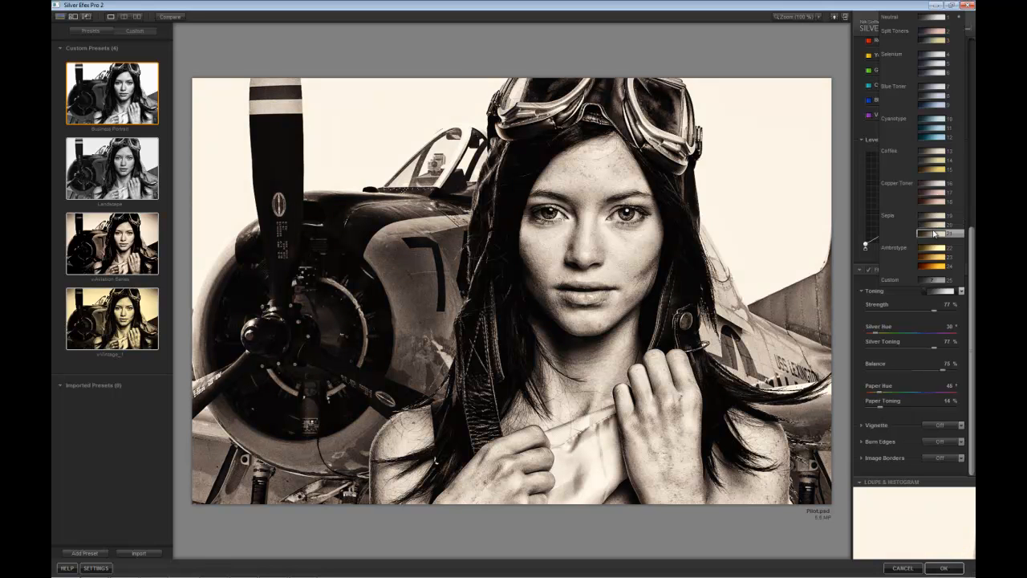
left_click(933, 234)
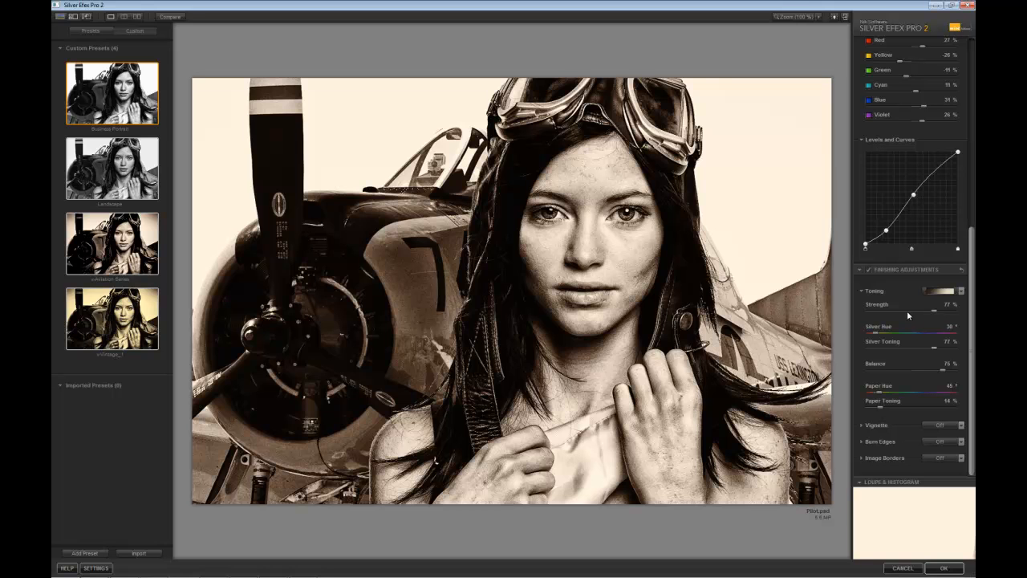
mouse_move(935, 312)
left_mouse_down()
mouse_move(880, 314)
mouse_move(954, 316)
mouse_move(925, 313)
mouse_move(938, 316)
left_mouse_up()
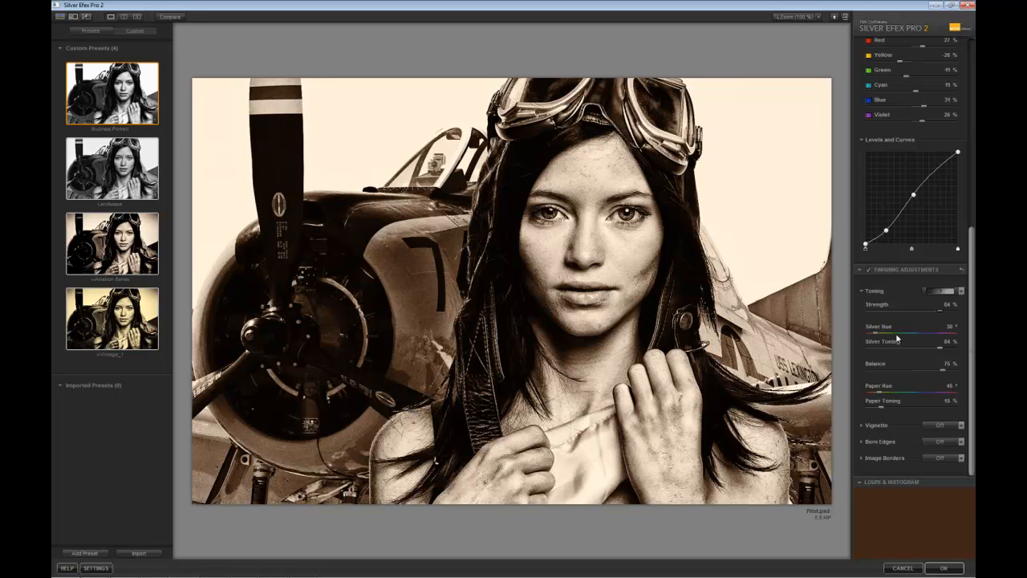
mouse_move(876, 335)
left_mouse_down()
mouse_move(961, 335)
mouse_move(878, 342)
left_mouse_up()
mouse_move(943, 351)
left_mouse_down()
mouse_move(880, 351)
mouse_move(967, 352)
mouse_move(951, 352)
left_mouse_up()
Burn the edges with All Edges (Soft) 2, keeping the vignette off and previewing image borders before leaving them off
left_click(961, 426)
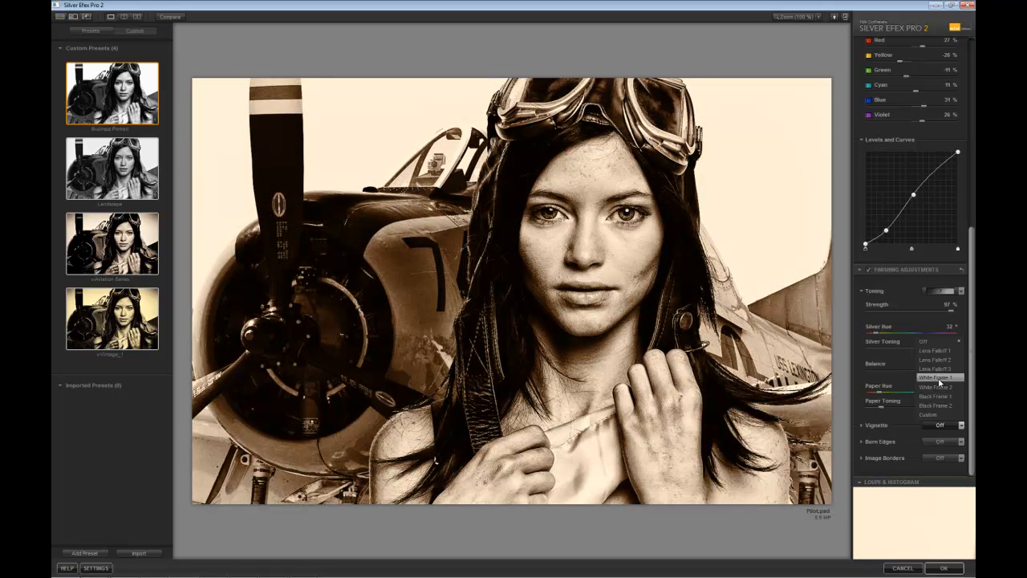
left_click(896, 423)
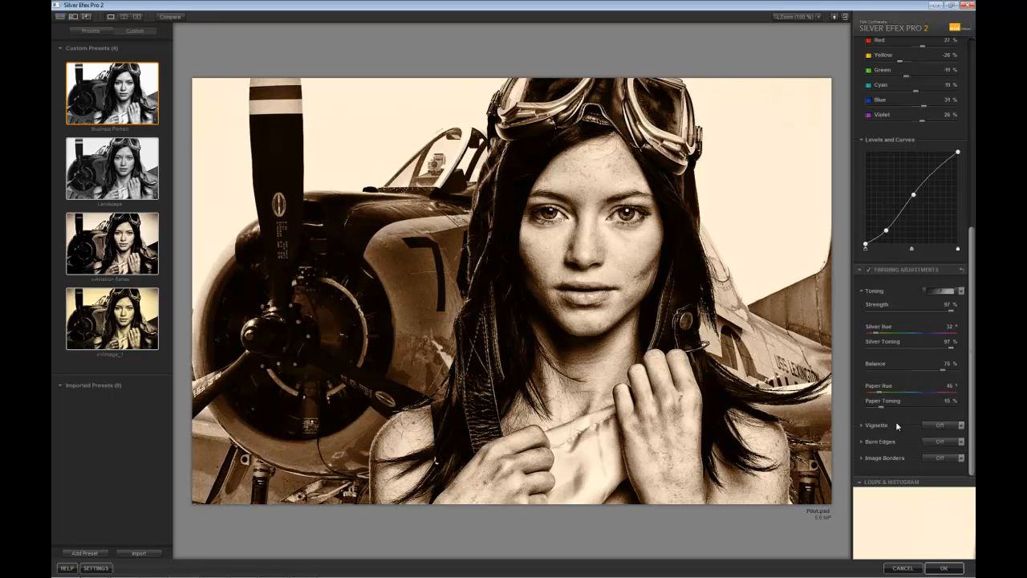
left_click(946, 443)
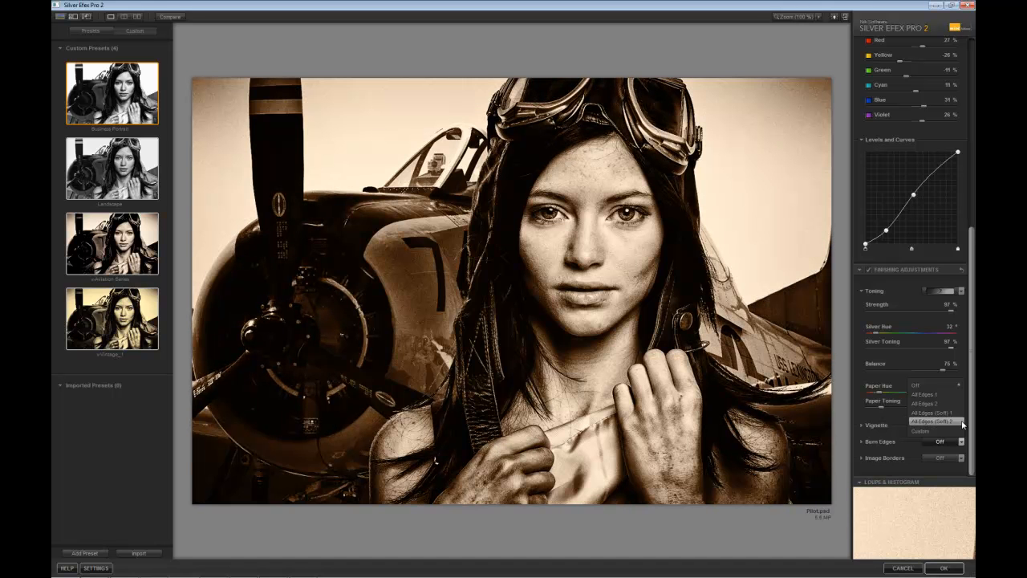
left_click(962, 424)
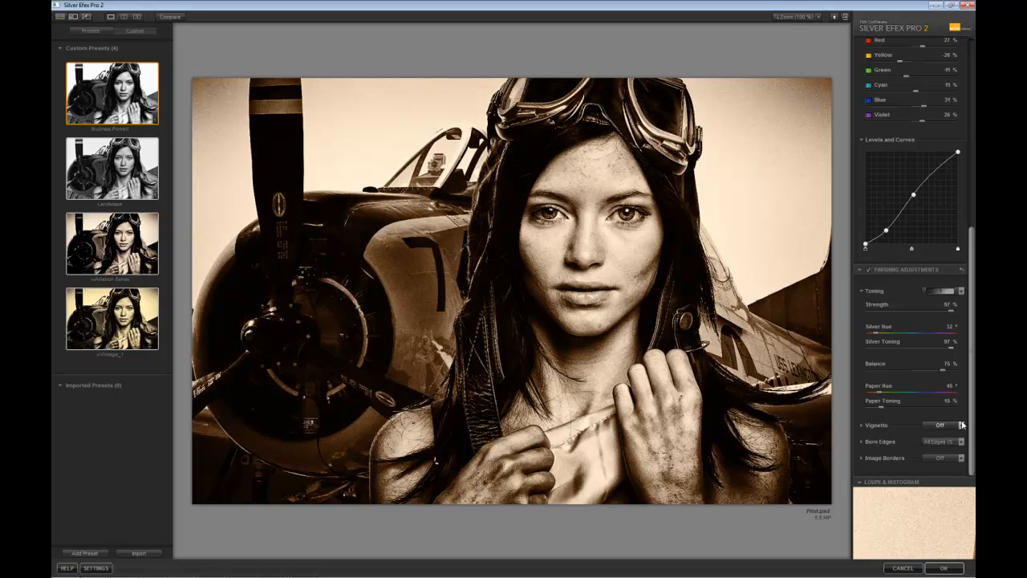
left_click(959, 457)
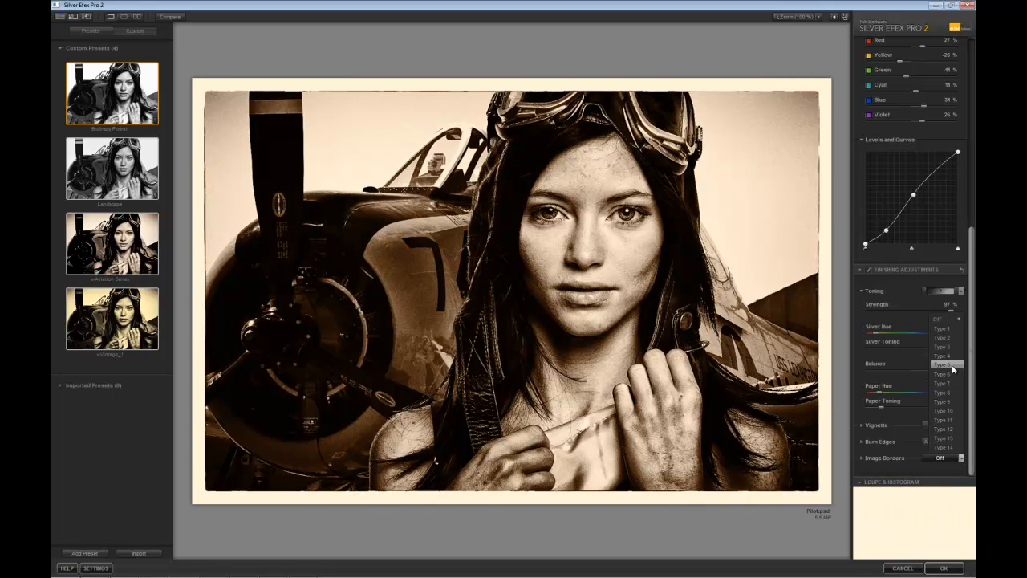
left_click(938, 318)
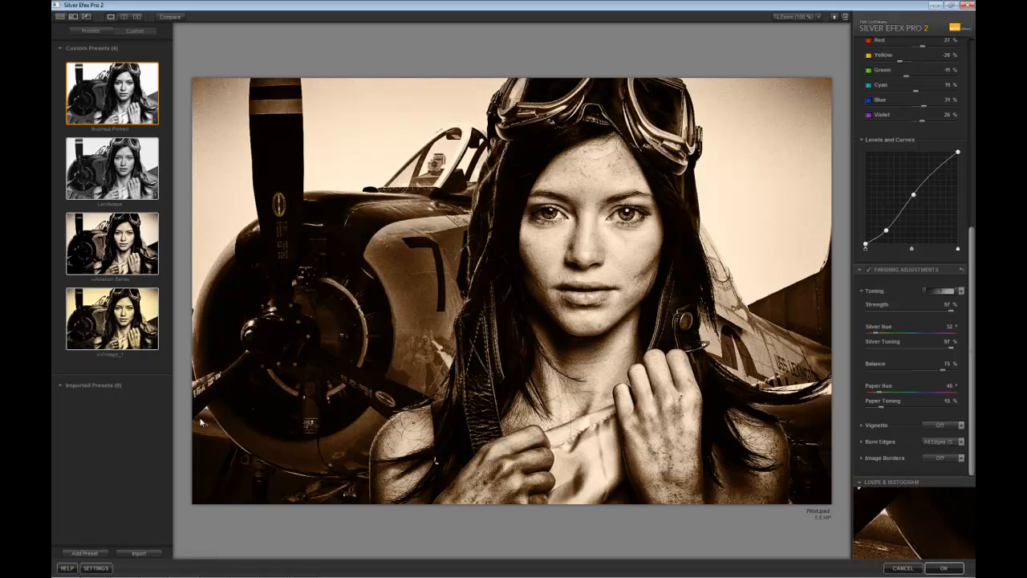
Start saving the current settings as a custom preset and cancel without naming it
left_click(77, 554)
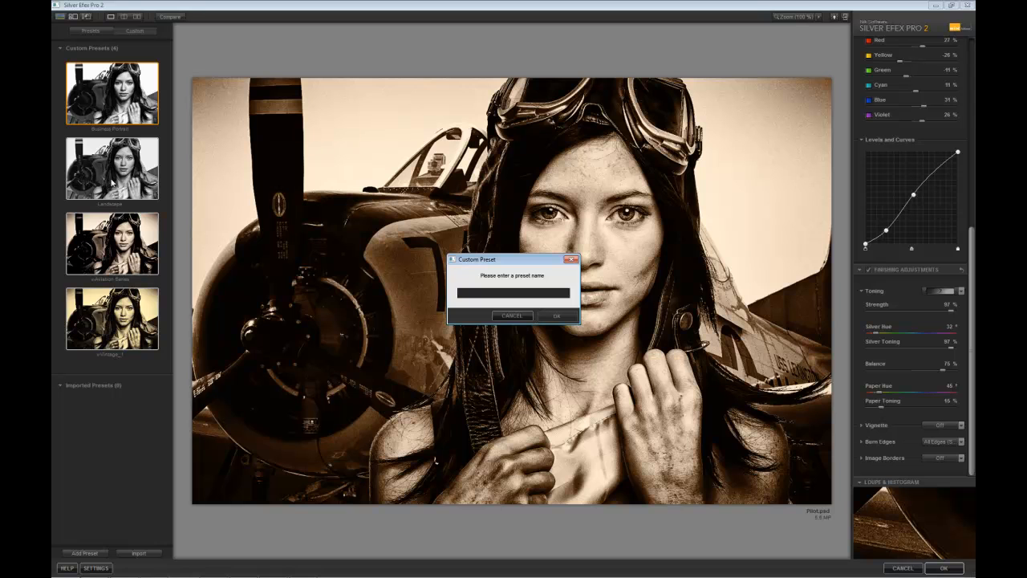
left_click(518, 316)
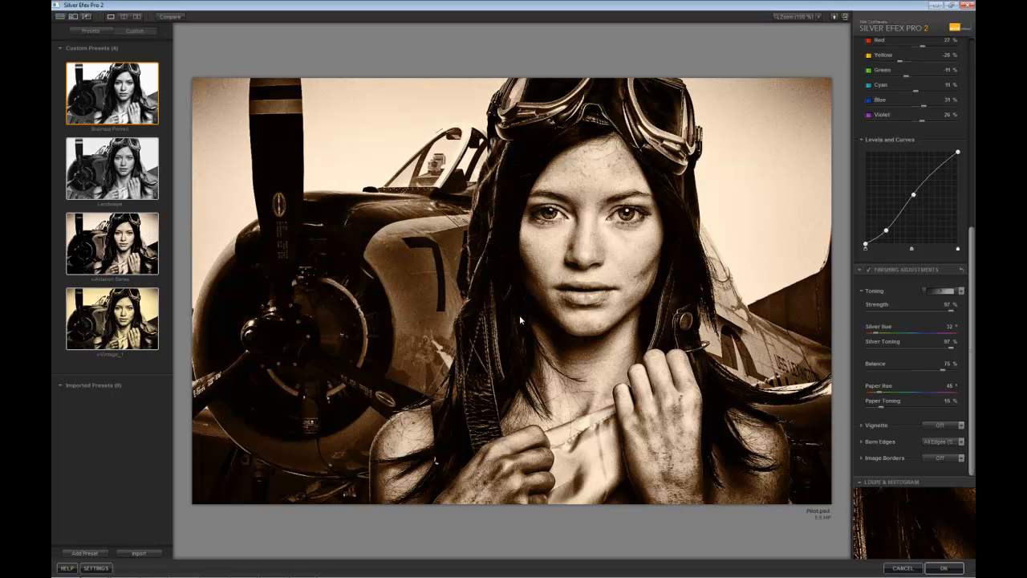
Apply the custom Aviation Series preset and commit the Silver Efex Pro 2 filter to the Pilot smart object
left_click(112, 239)
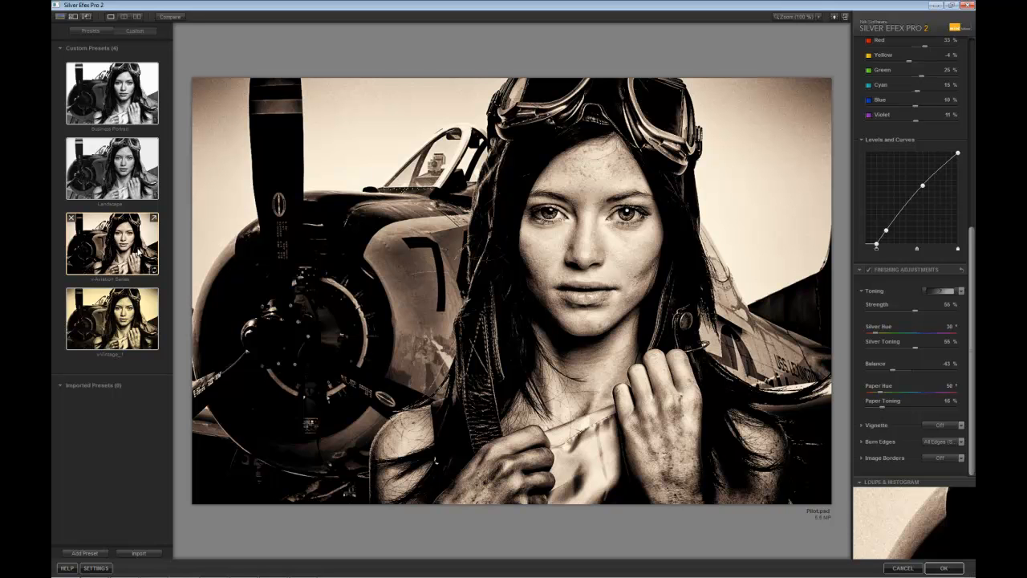
left_click(112, 243)
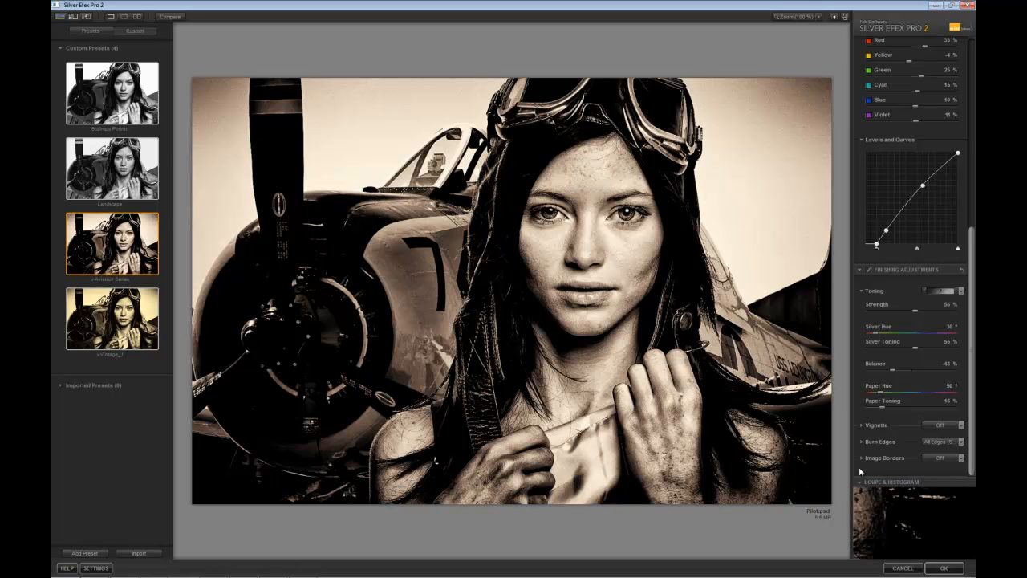
left_click(944, 567)
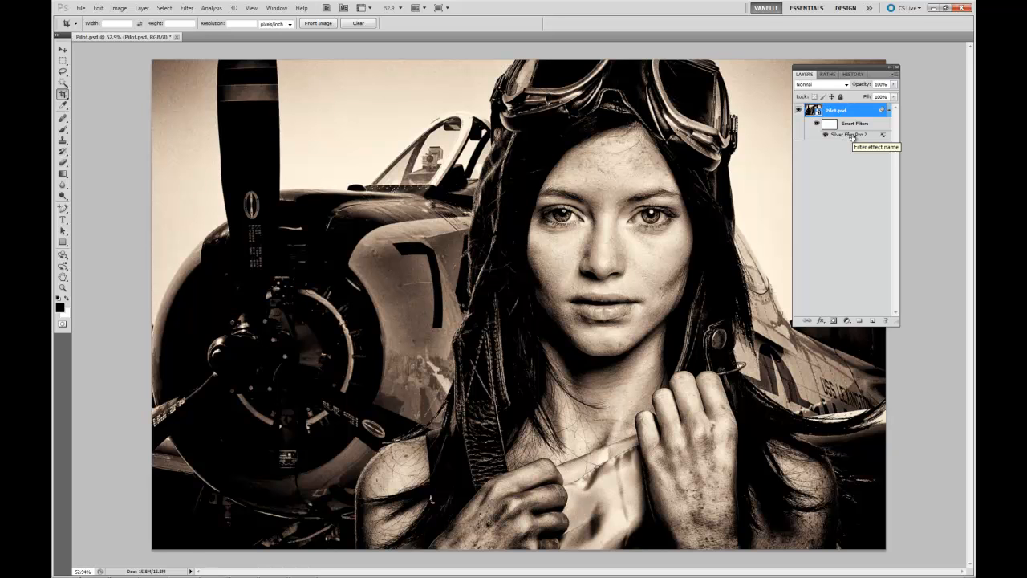
Reopen the Silver Efex Pro 2 smart filter, set silver toning to 71%, and apply the change
double_click(852, 136)
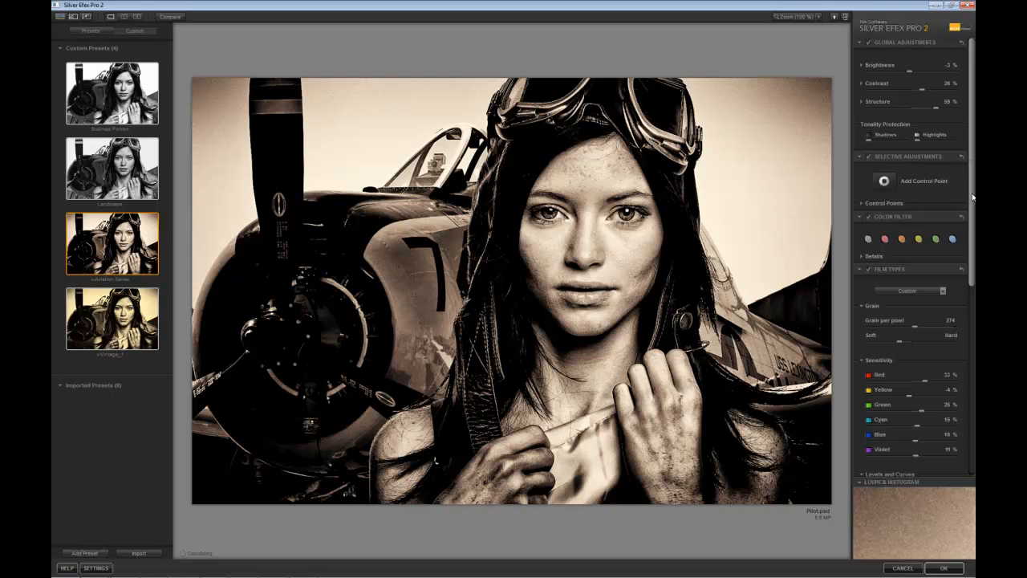
scroll(972, 199, "down", 5)
scroll(910, 264, "down", 3)
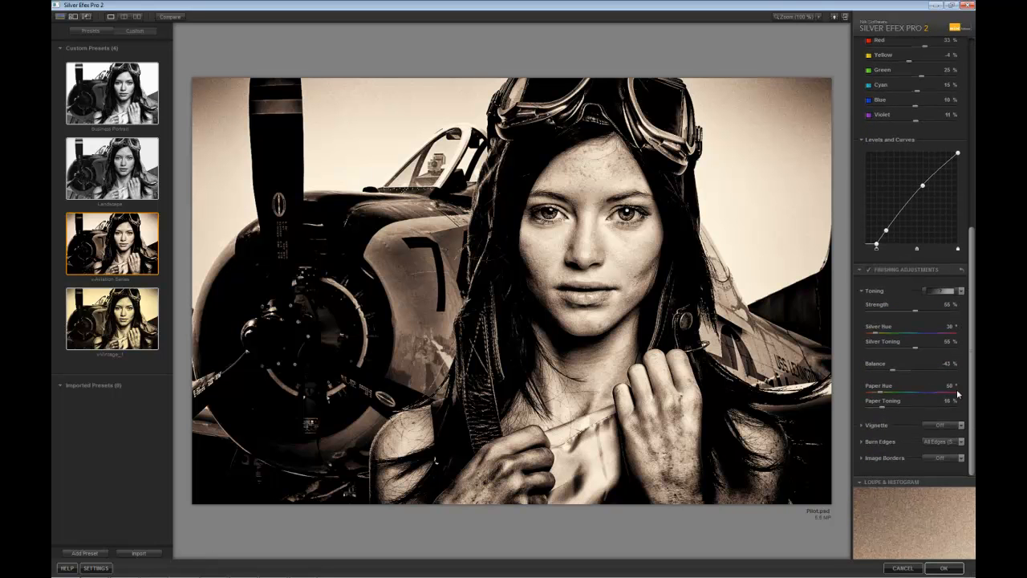
left_click_drag(913, 347, 928, 350)
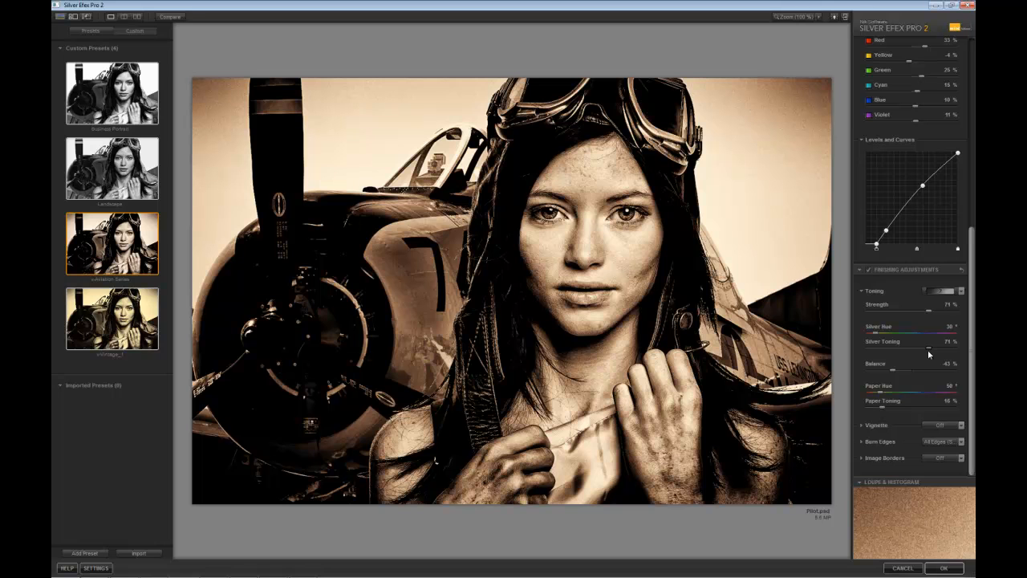
left_click(946, 568)
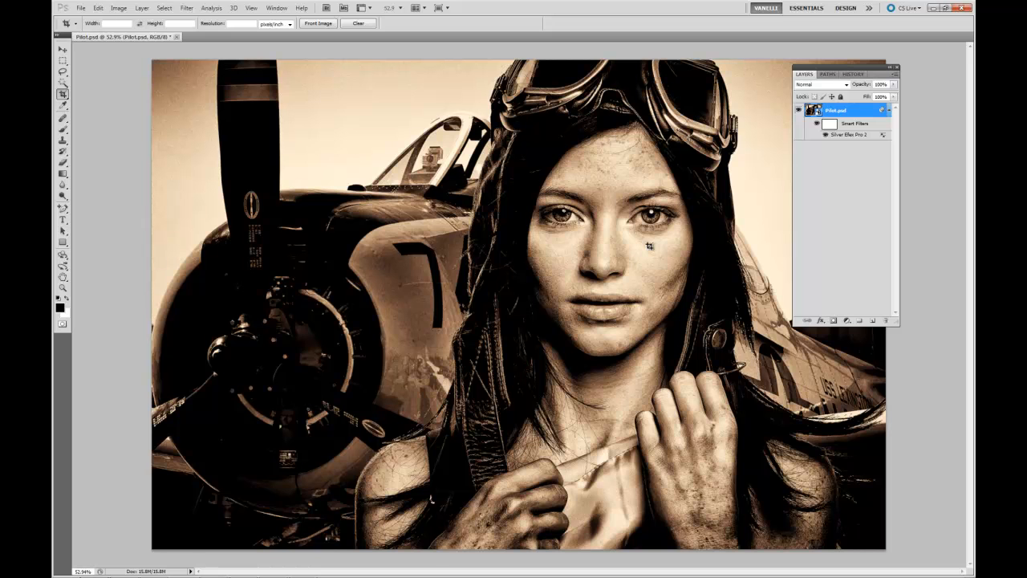
Compare the original color composite in Snapshot 2 with the latest filter edit, then return to the layer list
left_click(853, 75)
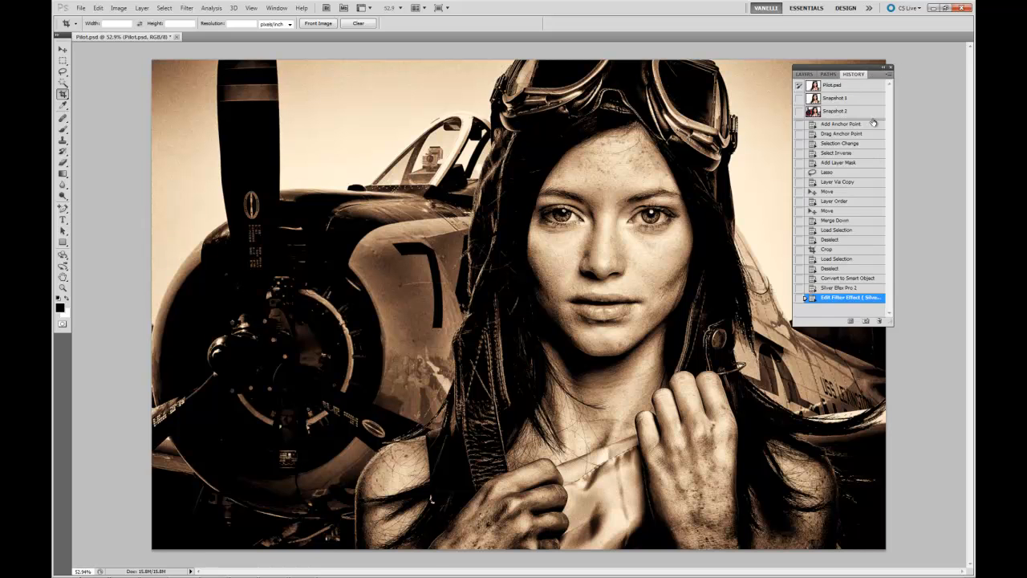
left_click(830, 111)
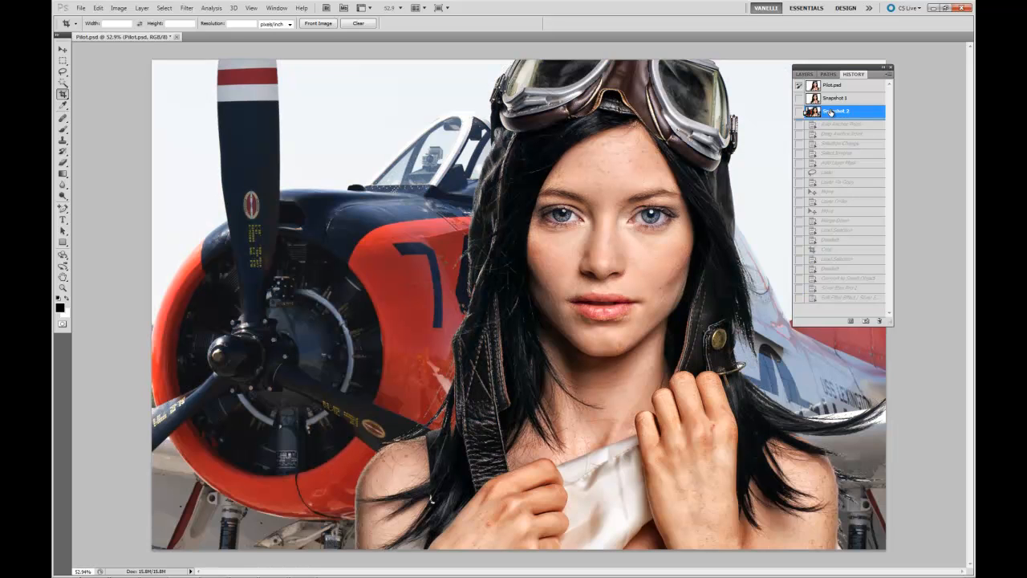
left_click(836, 299)
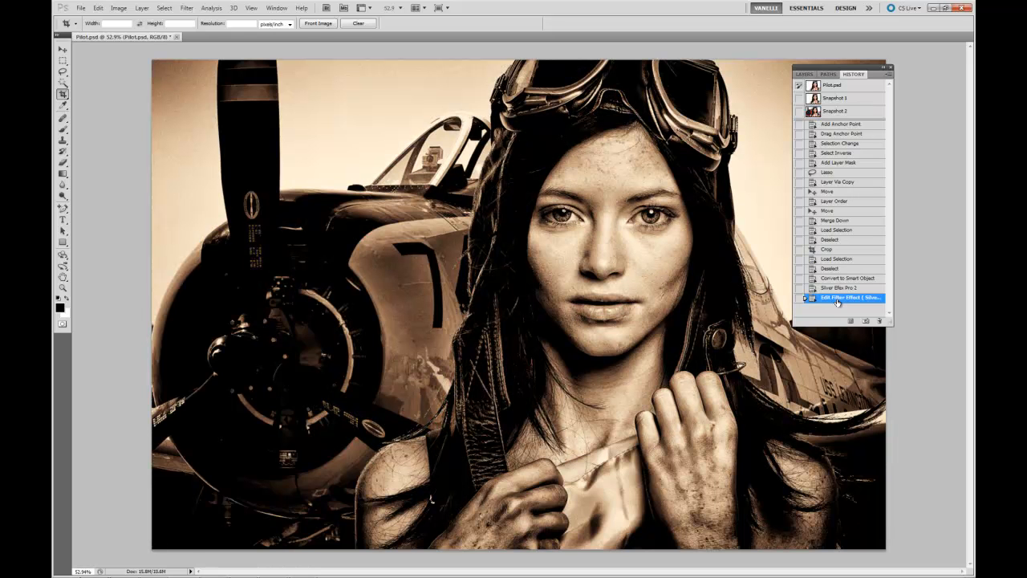
left_click(807, 74)
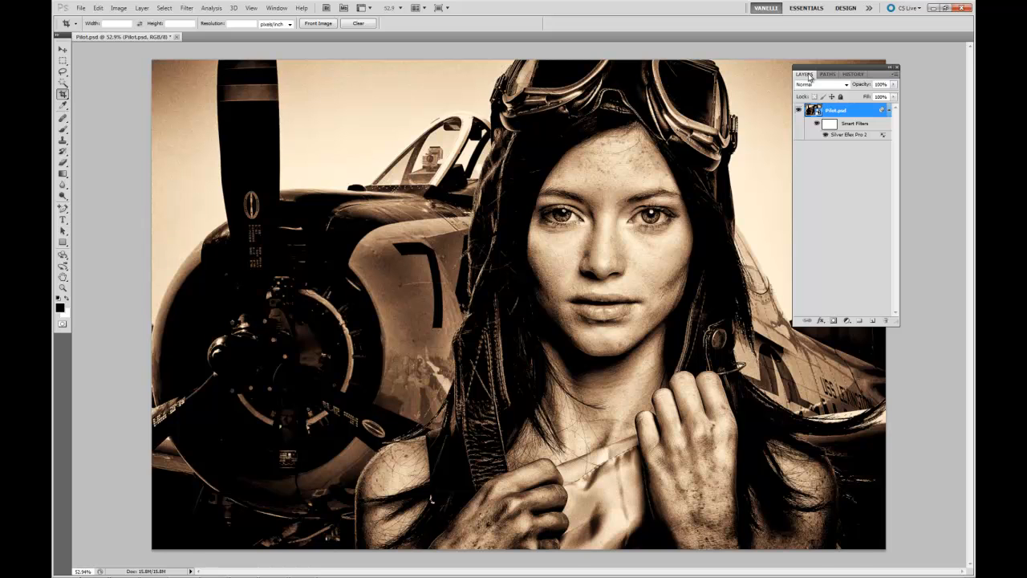